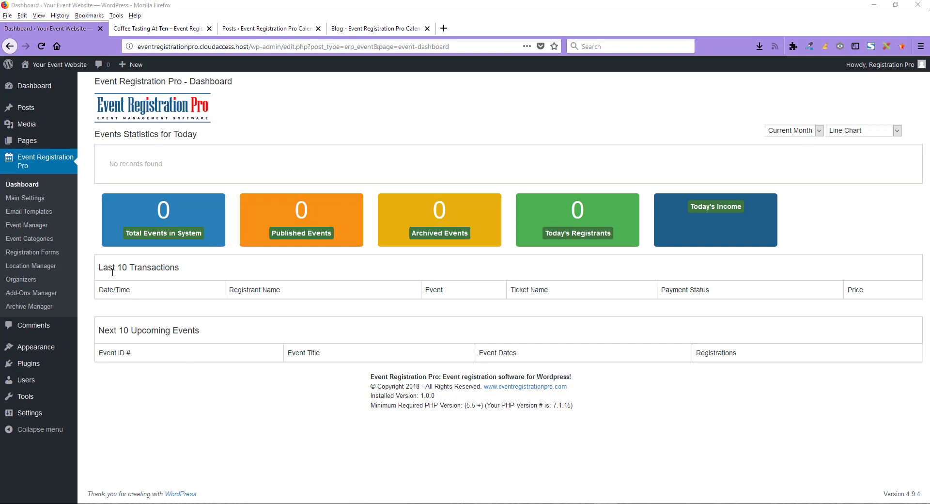
Step: Move the existing draft "My Registration Form" to the trash in the registration forms list
{"action": "left_click", "coordinate": [53, 254]}
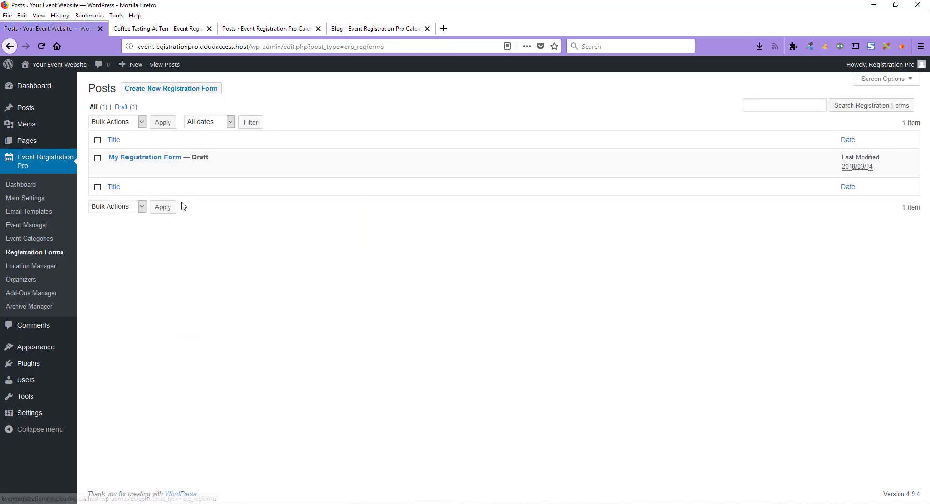
{"action": "left_click", "coordinate": [165, 171]}
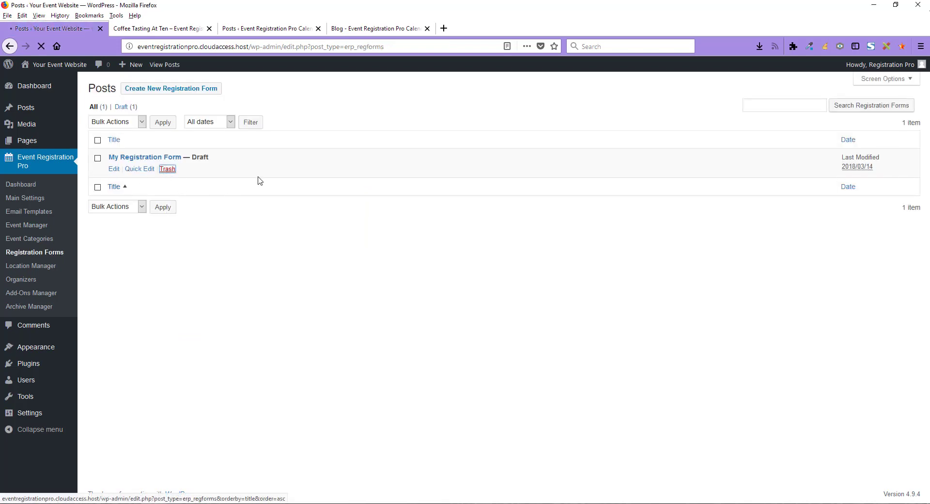
Step: Create a new registration form titled "My first form" and publish it
{"action": "left_click", "coordinate": [189, 89]}
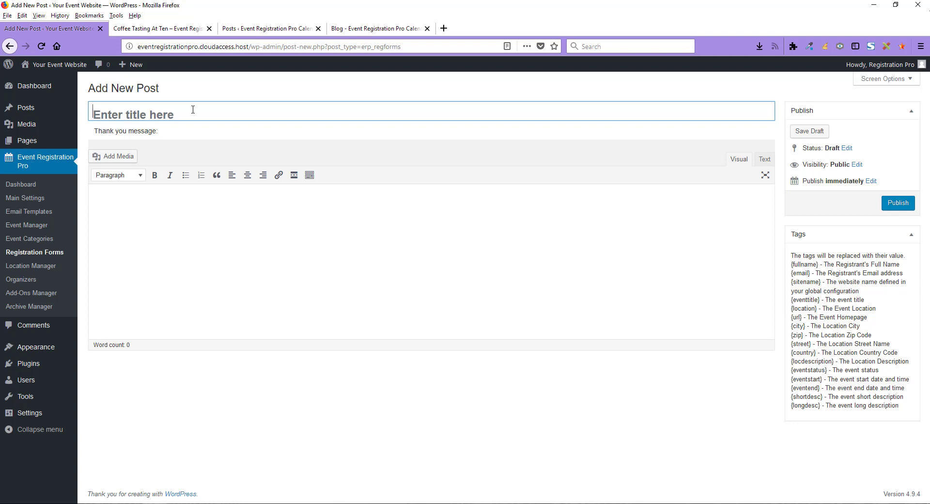
{"action": "type", "text": "My f"}
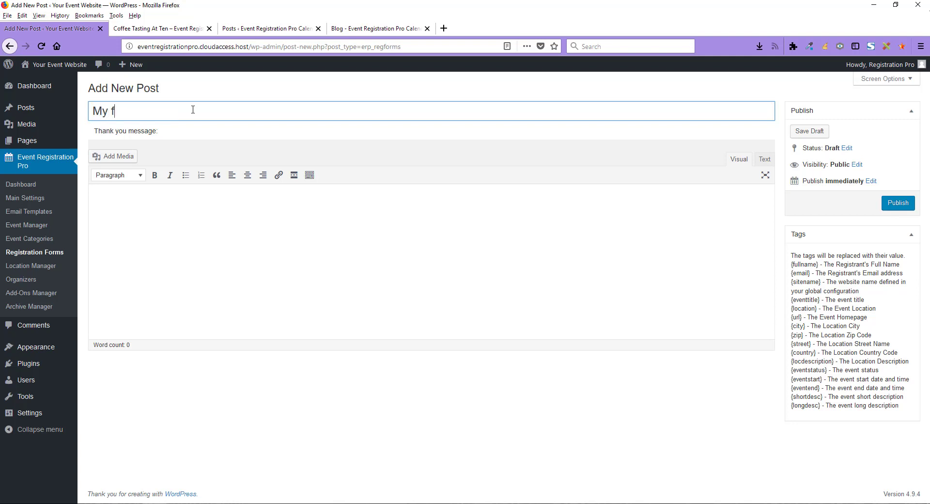
{"action": "type", "text": "irst form"}
{"action": "left_click", "coordinate": [356, 163]}
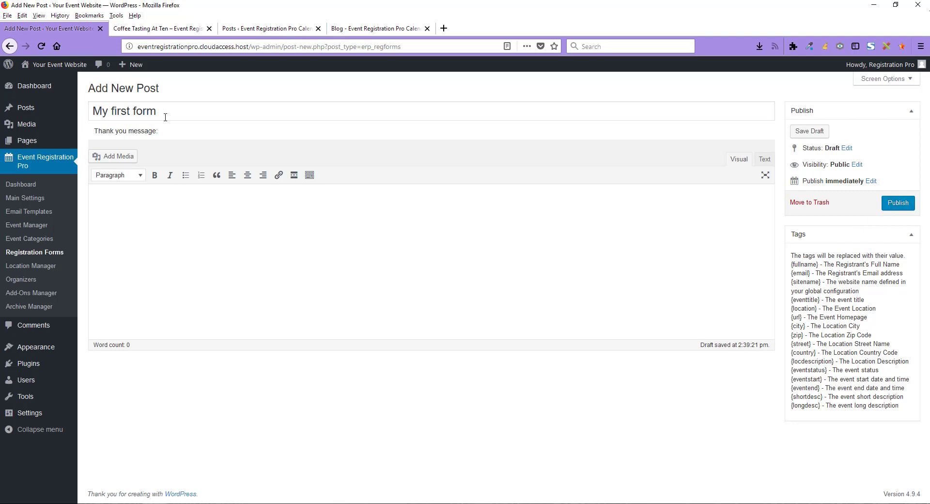
{"action": "left_click", "coordinate": [894, 205]}
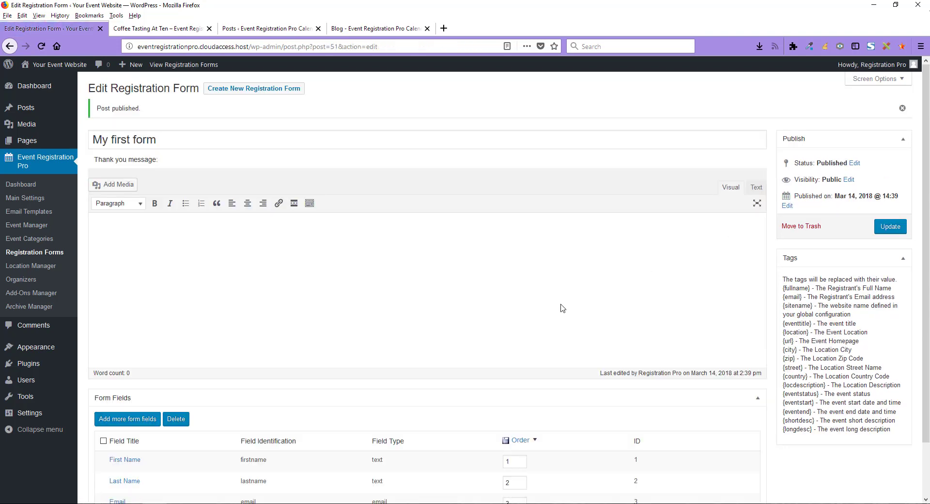
Step: Write "Thanks for registering." as the form's thank you message
{"action": "scroll", "coordinate": [562, 308], "scroll_direction": "down", "scroll_amount": 2}
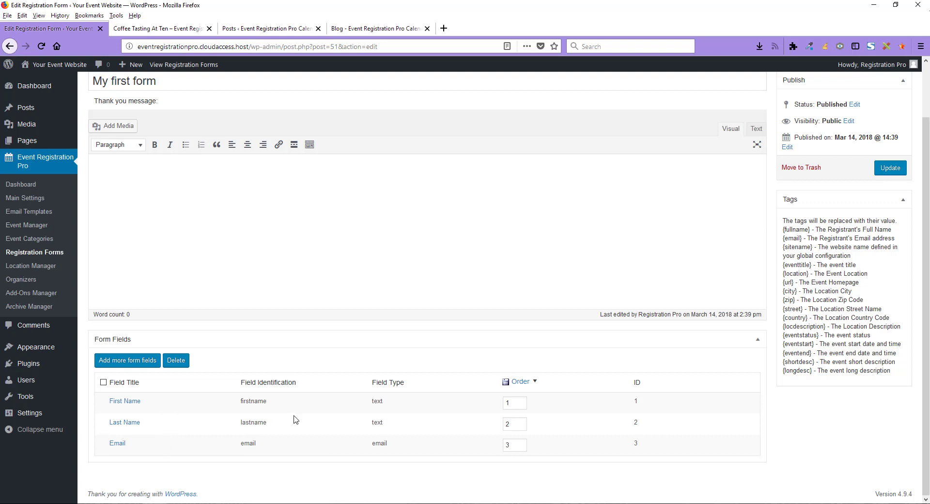
{"action": "scroll", "coordinate": [296, 420], "scroll_direction": "up", "scroll_amount": 2}
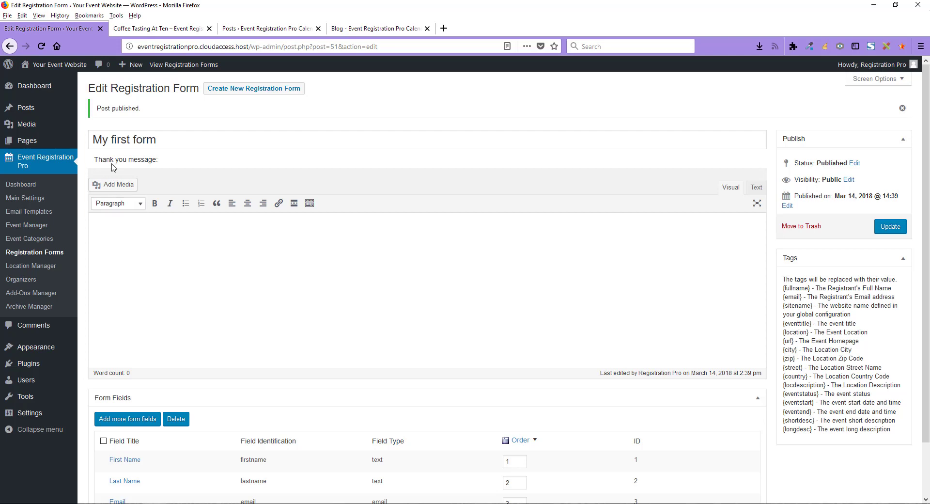
{"action": "left_click_drag", "start_coordinate": [94, 160], "coordinate": [153, 162]}
{"action": "left_click", "coordinate": [160, 257]}
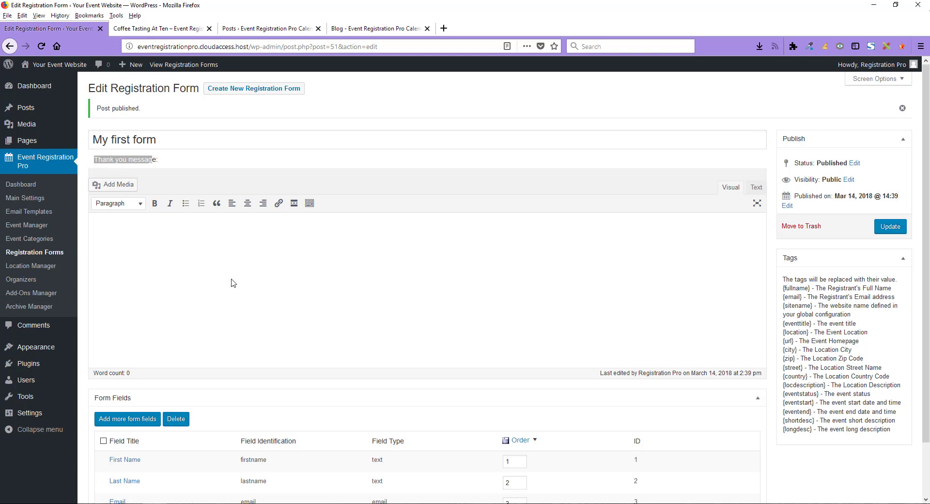
{"action": "left_click", "coordinate": [136, 162]}
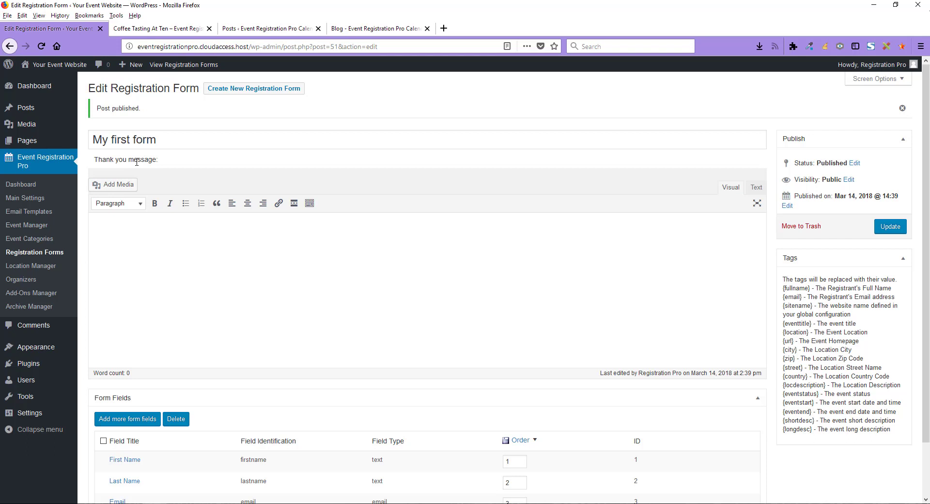
{"action": "left_click", "coordinate": [214, 269]}
{"action": "type", "text": "Thanks for re"}
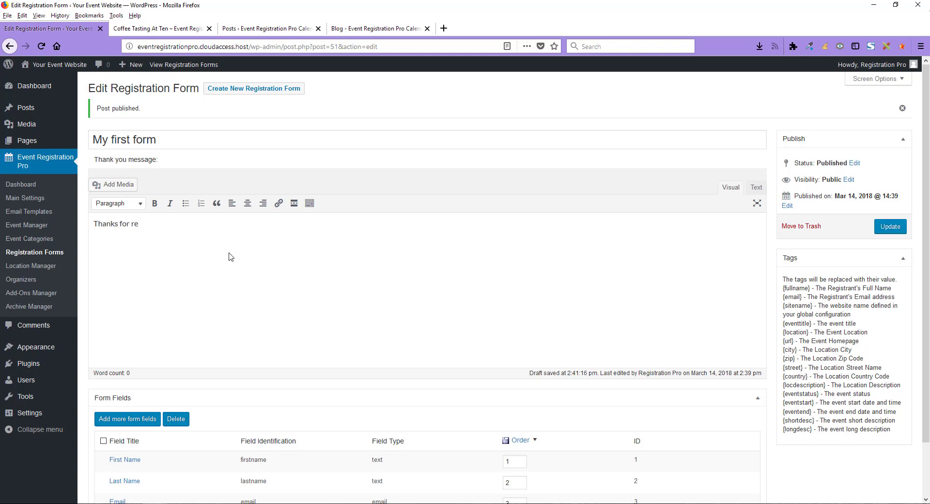
{"action": "type", "text": "gistering."}
Step: Insert the {fullname} tag at the start of the thank you message and change "Thanks" to lowercase "thanks"
{"action": "left_click_drag", "start_coordinate": [783, 280], "coordinate": [886, 430]}
{"action": "left_click", "coordinate": [862, 402]}
{"action": "left_click_drag", "start_coordinate": [810, 288], "coordinate": [782, 290]}
{"action": "key", "text": "ctrl+c"}
{"action": "left_click", "coordinate": [95, 225]}
{"action": "key", "text": "ctrl+v"}
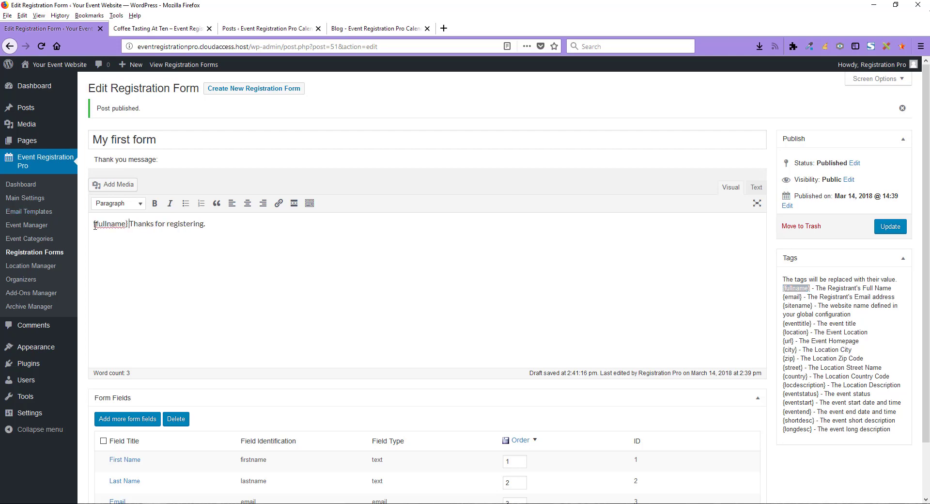
{"action": "key", "text": "Delete"}
{"action": "type", "text": "t"}
{"action": "key", "text": "Return"}
Step: Review the available message tags and update the registration form to save the thank you message
{"action": "scroll", "coordinate": [220, 322], "scroll_direction": "down", "scroll_amount": 2}
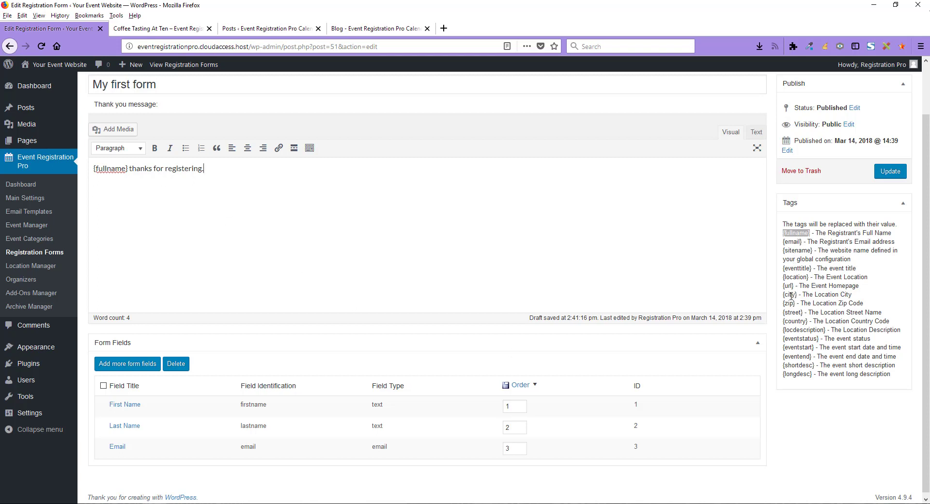
{"action": "left_click", "coordinate": [797, 347]}
{"action": "left_click_drag", "start_coordinate": [826, 330], "coordinate": [782, 331]}
{"action": "left_click", "coordinate": [318, 219]}
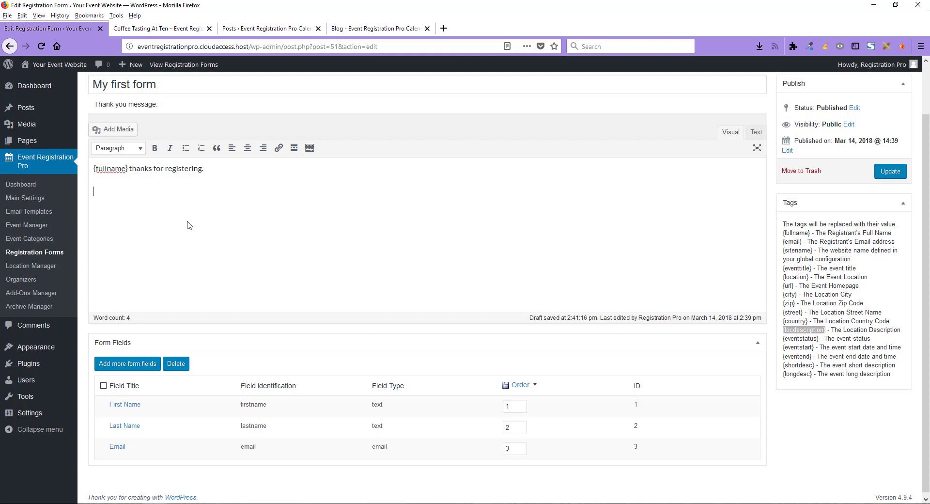
{"action": "left_click", "coordinate": [270, 363]}
{"action": "left_click", "coordinate": [872, 174]}
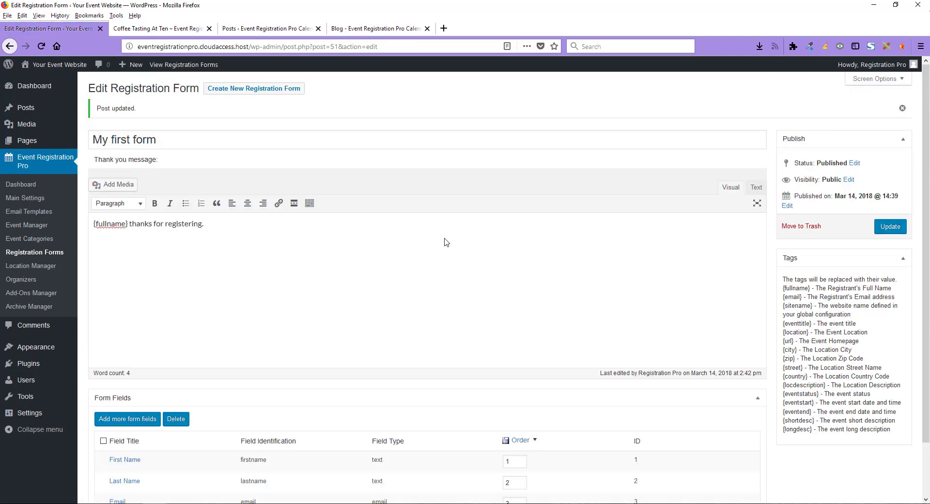
Step: Start a new form field with the identification phone_number and the title "Phone Number"
{"action": "scroll", "coordinate": [446, 243], "scroll_direction": "down", "scroll_amount": 2}
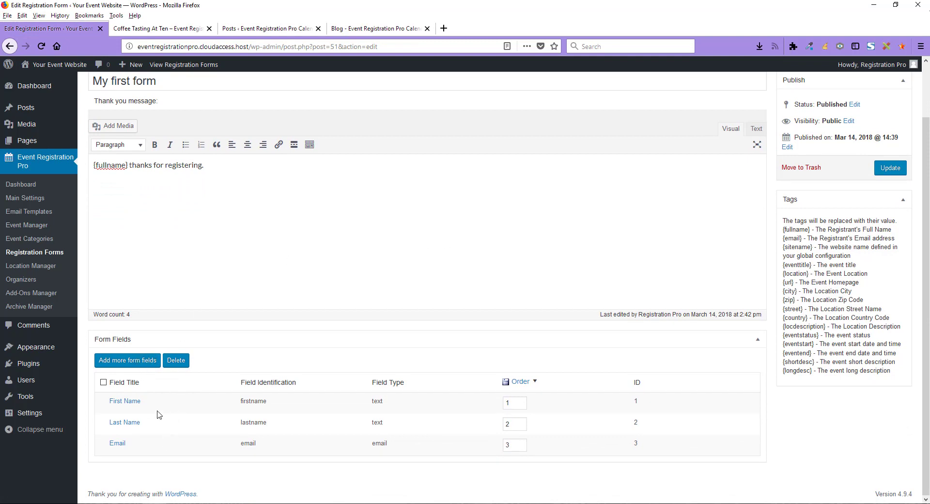
{"action": "left_click", "coordinate": [135, 364]}
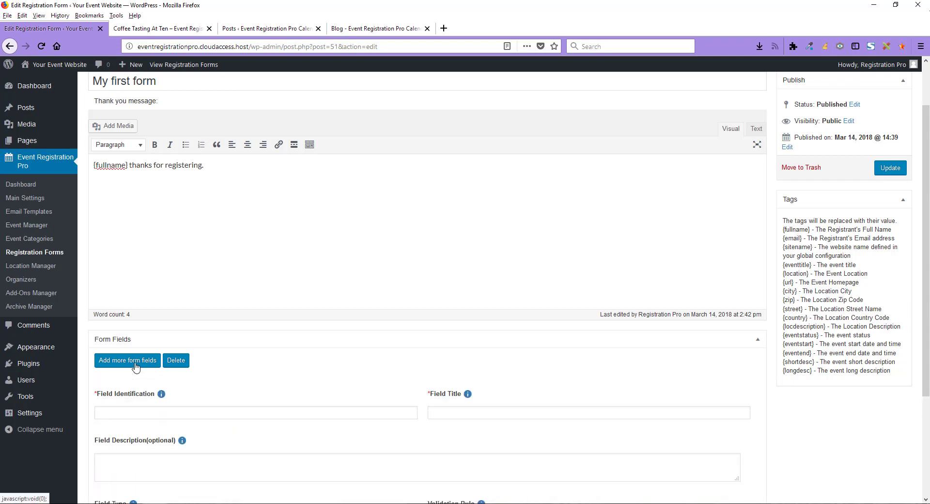
{"action": "scroll", "coordinate": [243, 362], "scroll_direction": "down", "scroll_amount": 3}
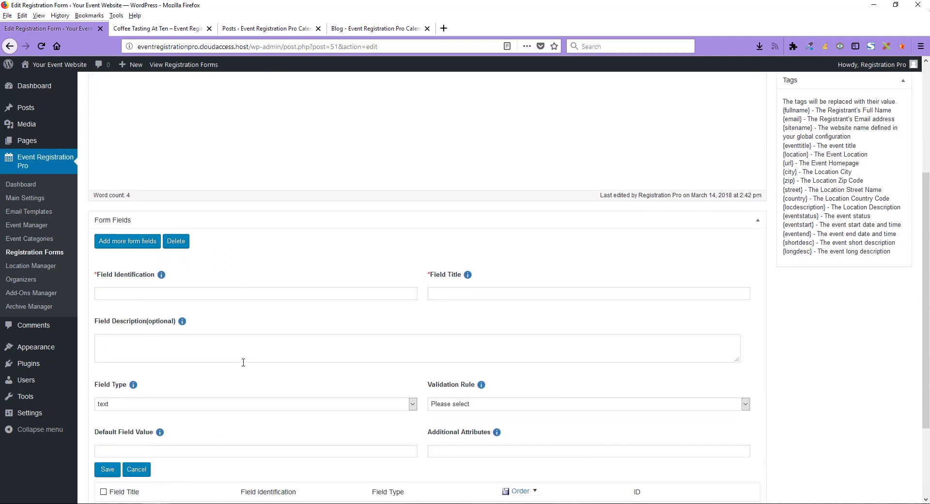
{"action": "scroll", "coordinate": [243, 363], "scroll_direction": "down", "scroll_amount": 1}
{"action": "left_click", "coordinate": [214, 248]}
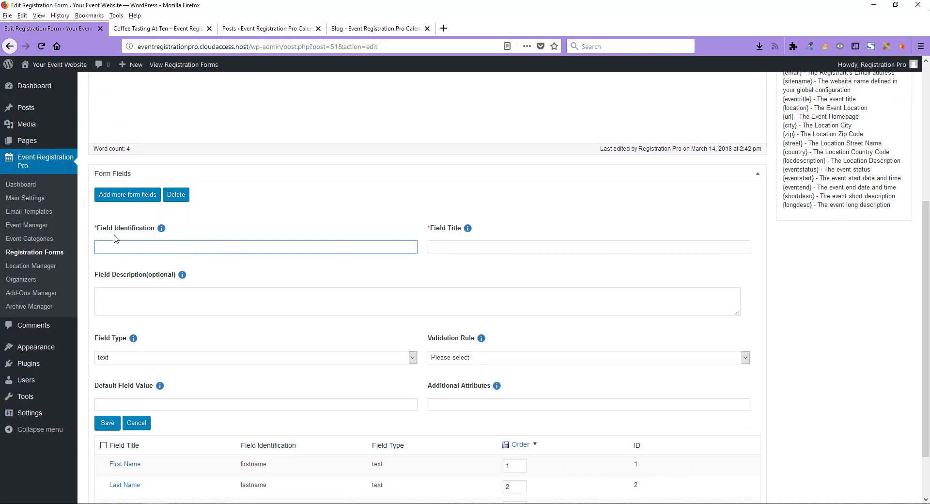
{"action": "left_click_drag", "start_coordinate": [97, 228], "coordinate": [160, 228]}
{"action": "left_click", "coordinate": [124, 247]}
{"action": "type", "text": "phone_nu"}
{"action": "type", "text": "mber"}
{"action": "left_click", "coordinate": [446, 246]}
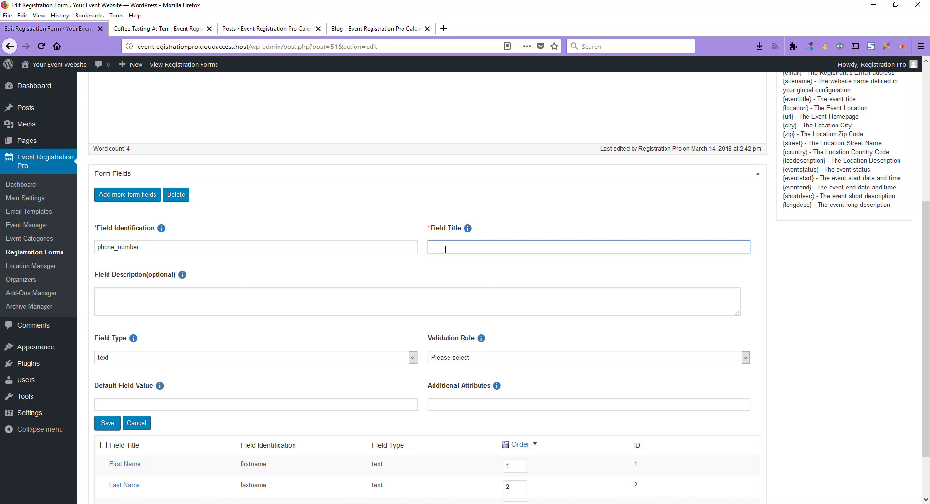
{"action": "type", "text": "Phone Number"}
{"action": "left_click", "coordinate": [193, 338]}
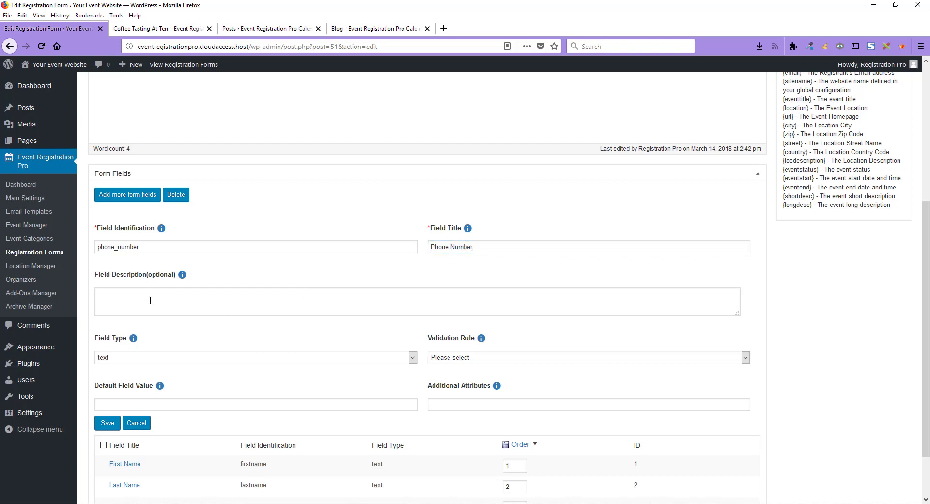
Step: Set the Phone Number field's type to text and its validation rule to mandatory, leaving the description empty
{"action": "left_click", "coordinate": [146, 298]}
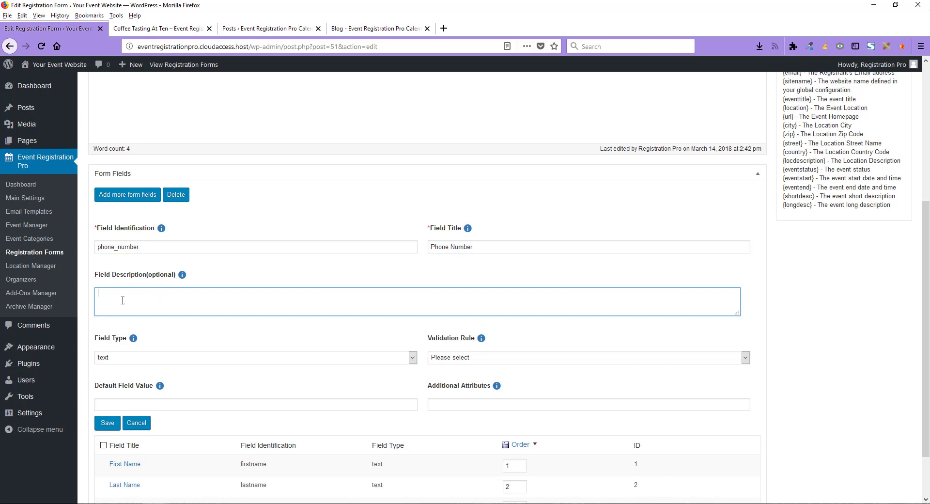
{"action": "mouse_move", "coordinate": [183, 283]}
{"action": "left_click", "coordinate": [179, 358]}
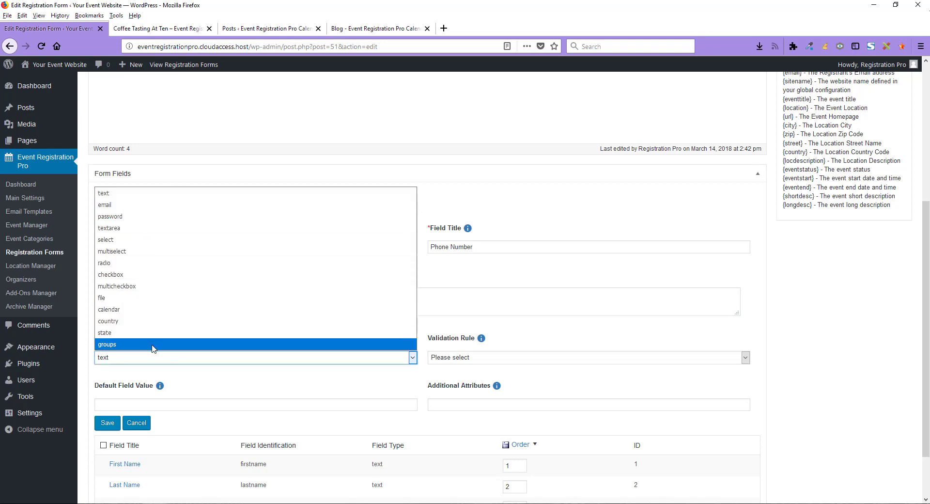
{"action": "left_click", "coordinate": [160, 198]}
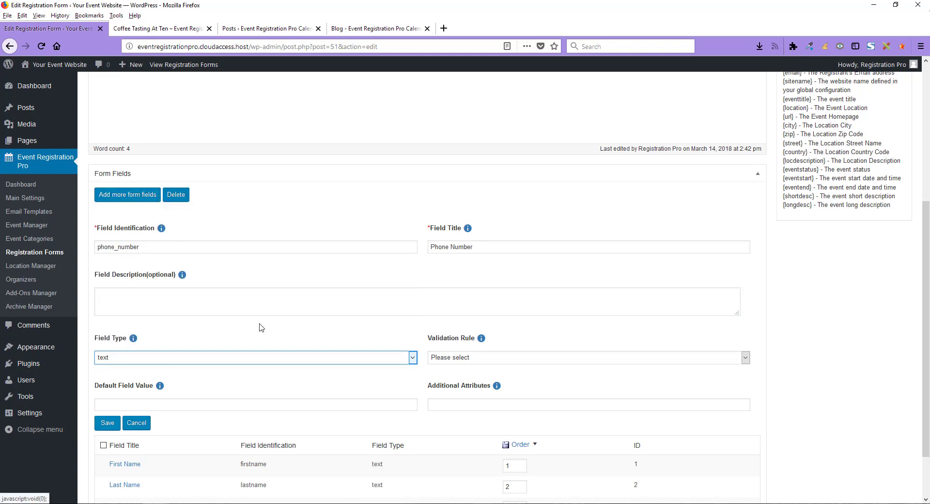
{"action": "left_click", "coordinate": [532, 358]}
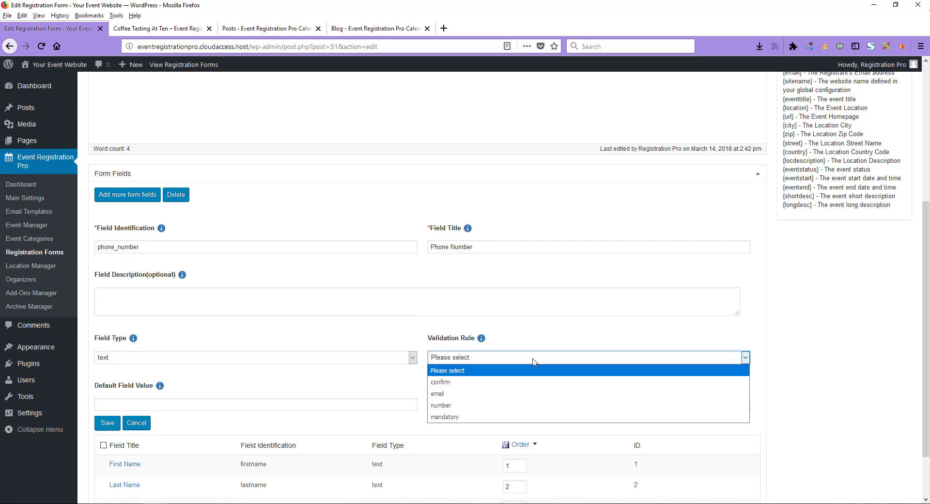
{"action": "left_click", "coordinate": [487, 417]}
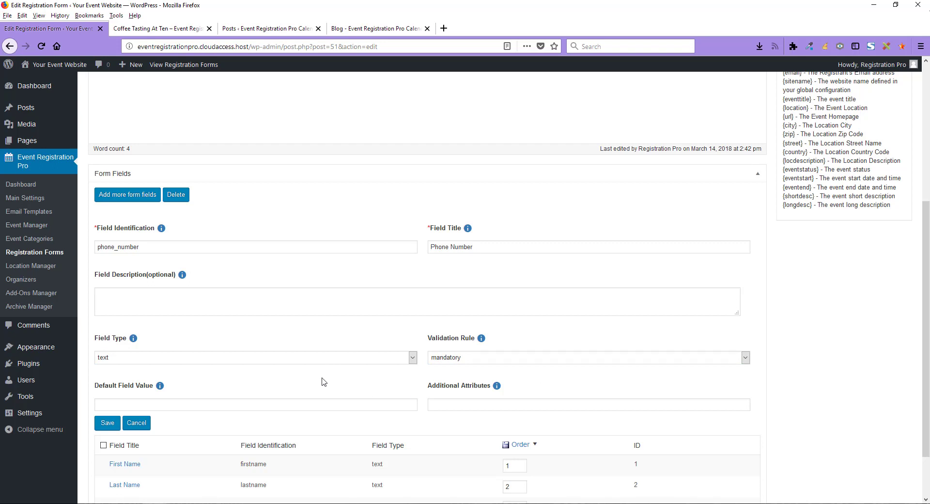
{"action": "left_click", "coordinate": [474, 365]}
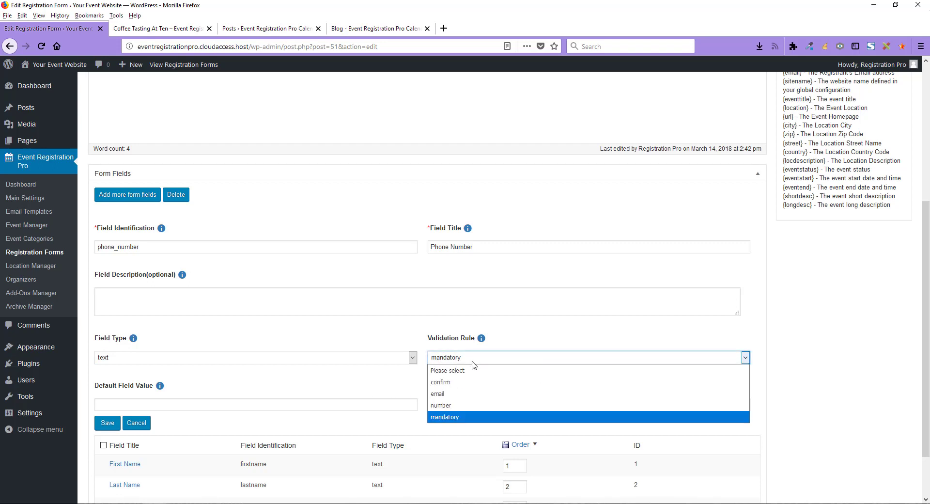
{"action": "left_click", "coordinate": [467, 419]}
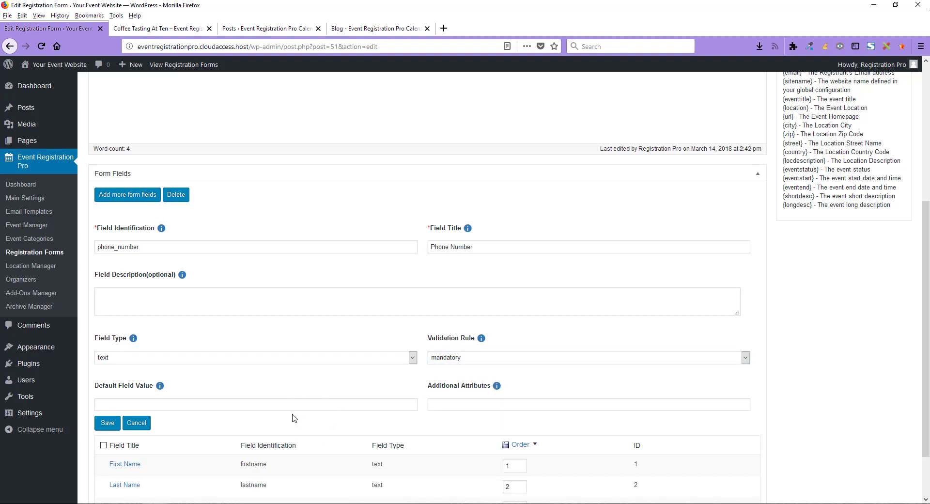
Step: Change the Phone Number field's type to select and enter "Yes" as its default value
{"action": "scroll", "coordinate": [281, 412], "scroll_direction": "down", "scroll_amount": 2}
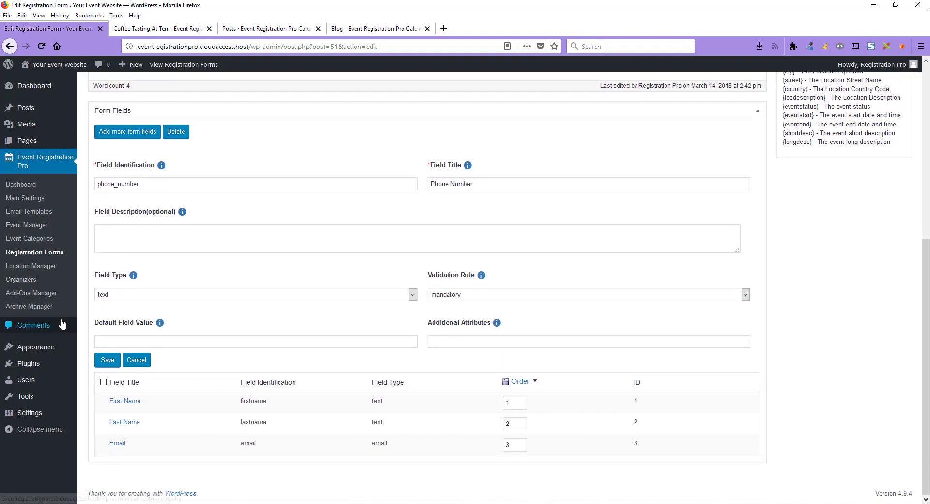
{"action": "left_click", "coordinate": [117, 342]}
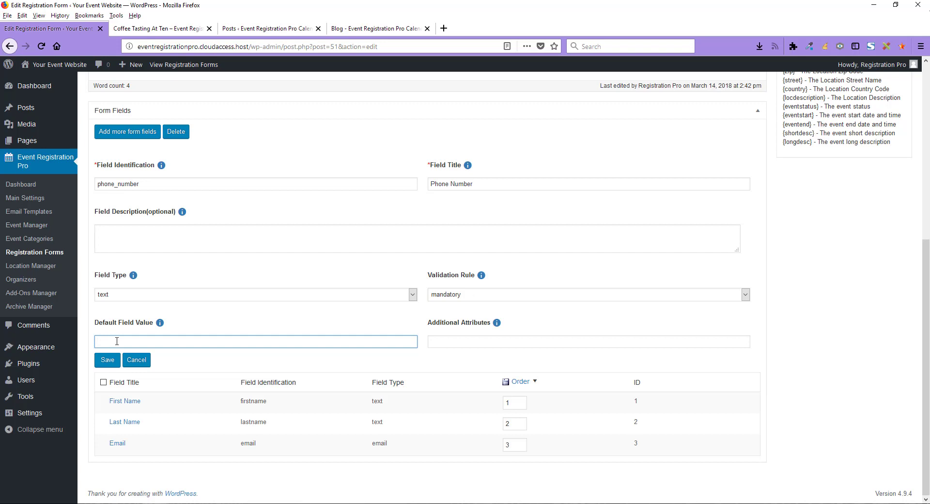
{"action": "left_click", "coordinate": [346, 297]}
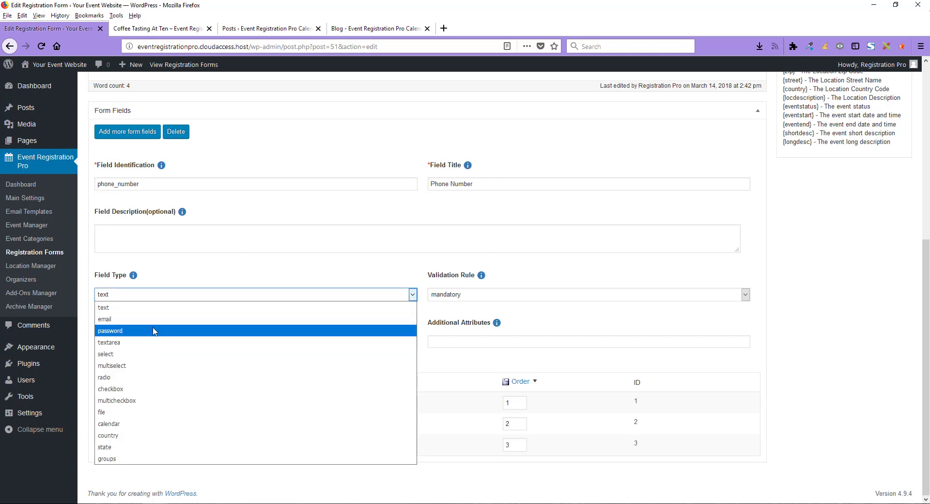
{"action": "left_click", "coordinate": [151, 357]}
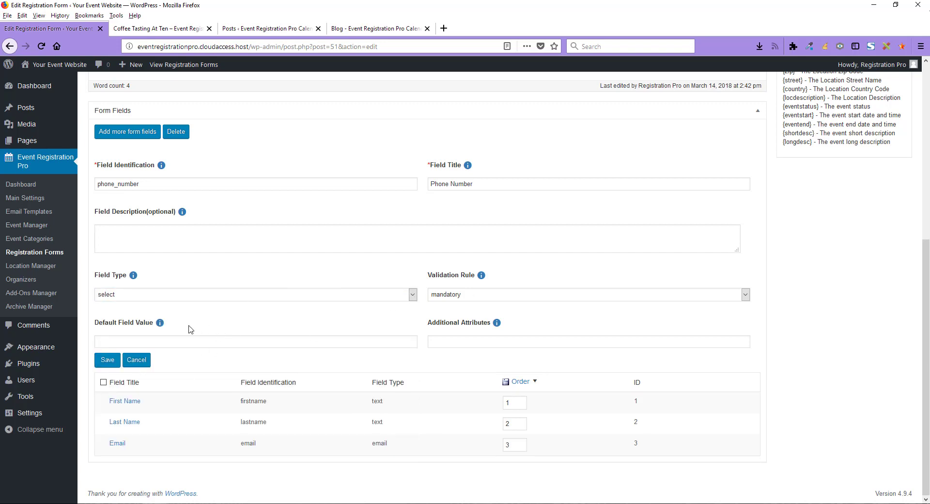
{"action": "left_click", "coordinate": [156, 339]}
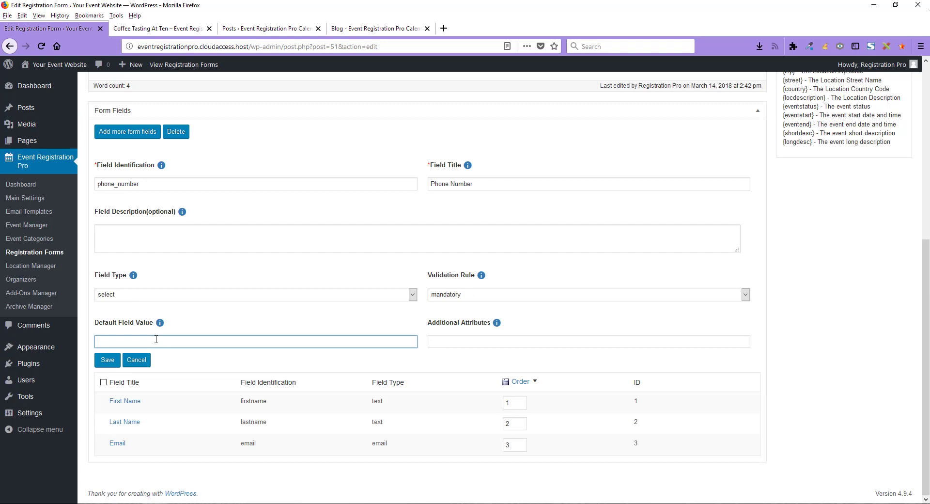
{"action": "left_click", "coordinate": [231, 311]}
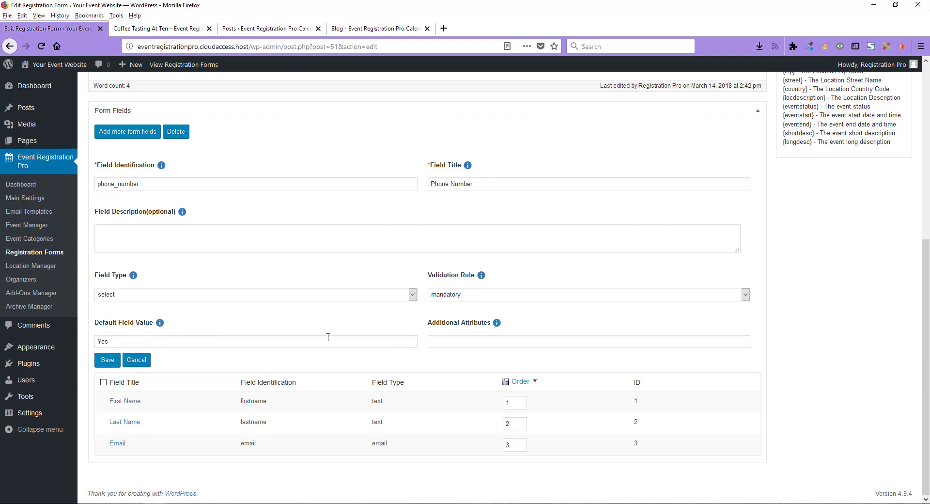
{"action": "mouse_move", "coordinate": [498, 326]}
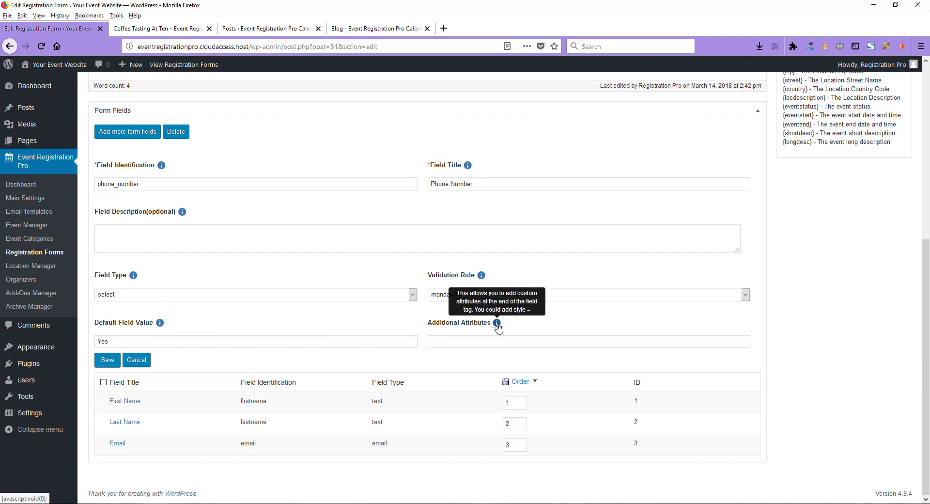
Step: Read the help note on the Phone Number field's additional attributes, leaving them empty
{"action": "left_click", "coordinate": [445, 347]}
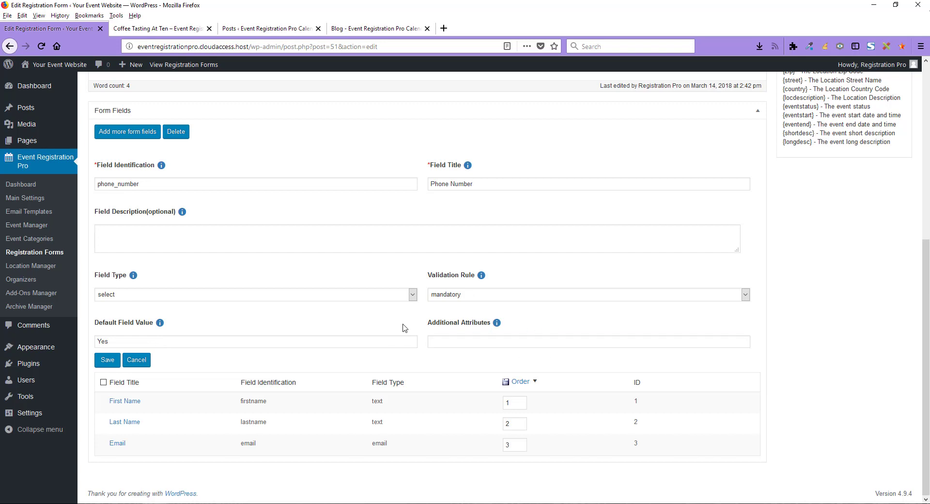
{"action": "mouse_move", "coordinate": [496, 327]}
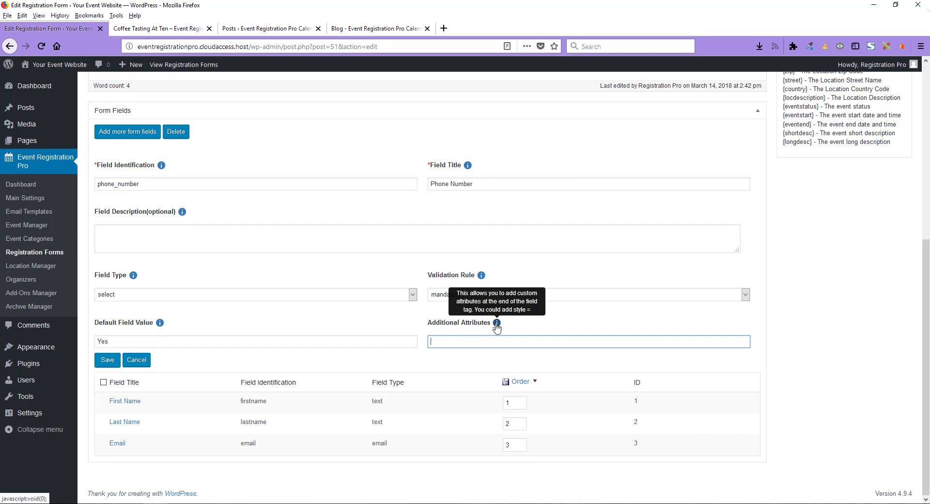
{"action": "left_click", "coordinate": [338, 323]}
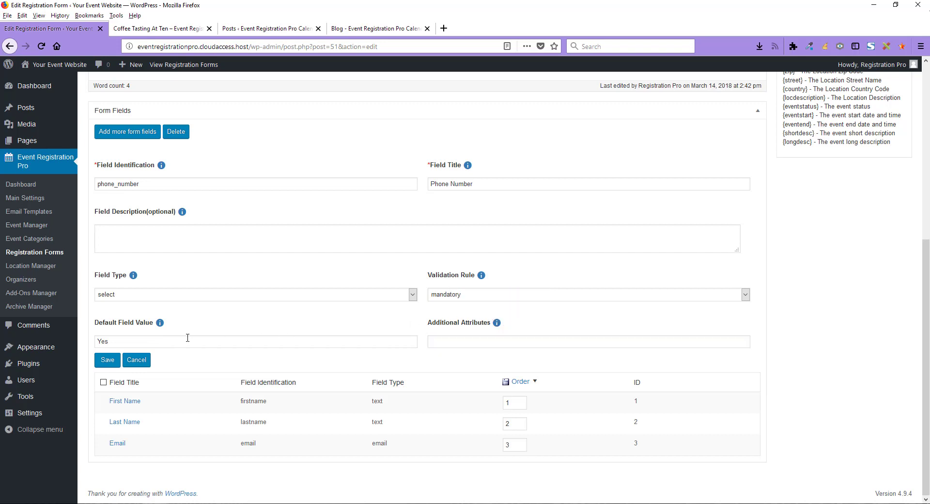
Step: Clear the Phone Number field's default value, set its field type back to text and save the field
{"action": "left_click", "coordinate": [106, 342]}
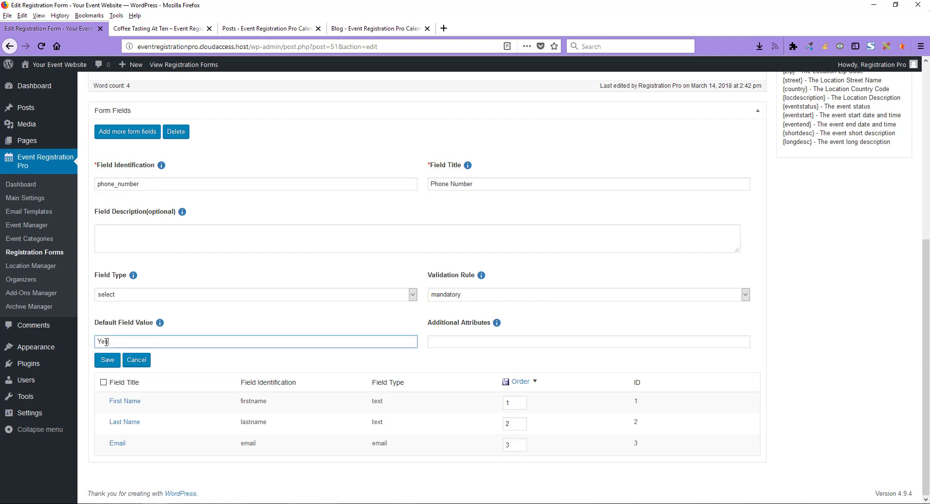
{"action": "double_click", "coordinate": [106, 342]}
{"action": "key", "text": "BackSpace"}
{"action": "left_click", "coordinate": [170, 301]}
{"action": "left_click", "coordinate": [200, 297]}
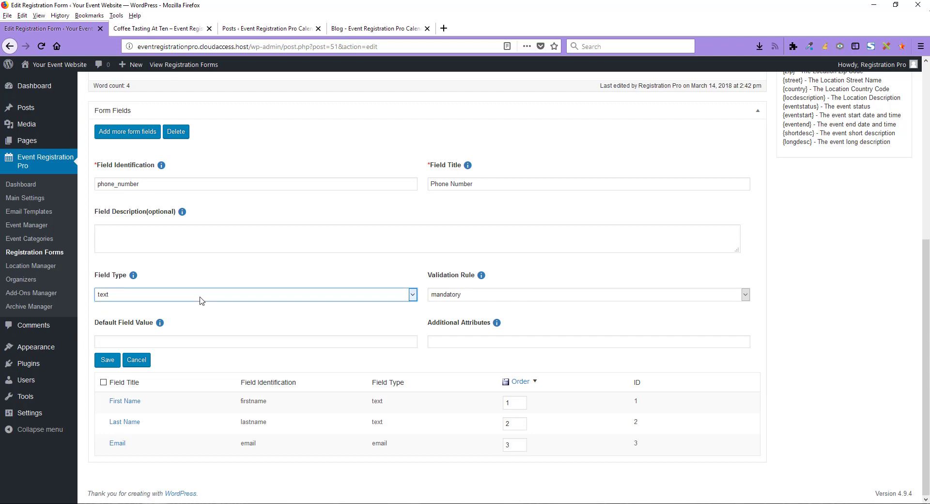
{"action": "left_click", "coordinate": [211, 328]}
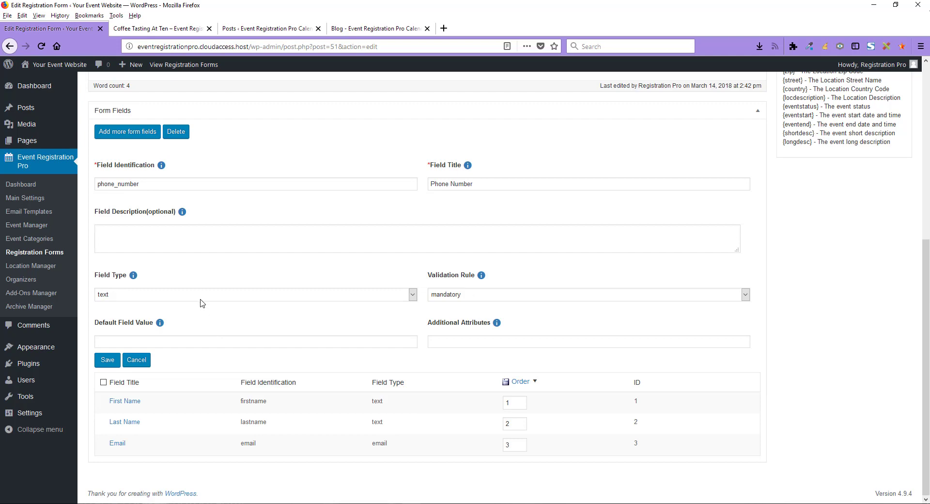
{"action": "left_click", "coordinate": [107, 361]}
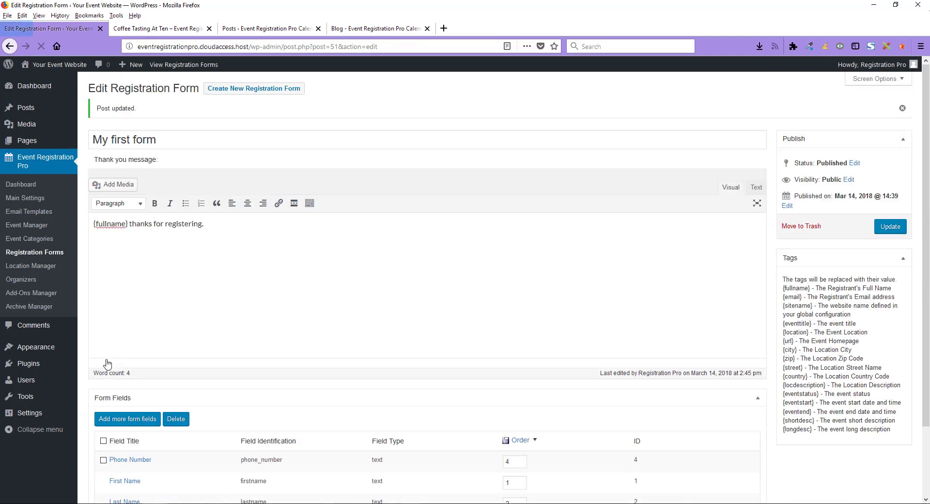
Step: Check the Phone Number field's order in the form field list and update the registration form
{"action": "scroll", "coordinate": [283, 383], "scroll_direction": "down", "scroll_amount": 3}
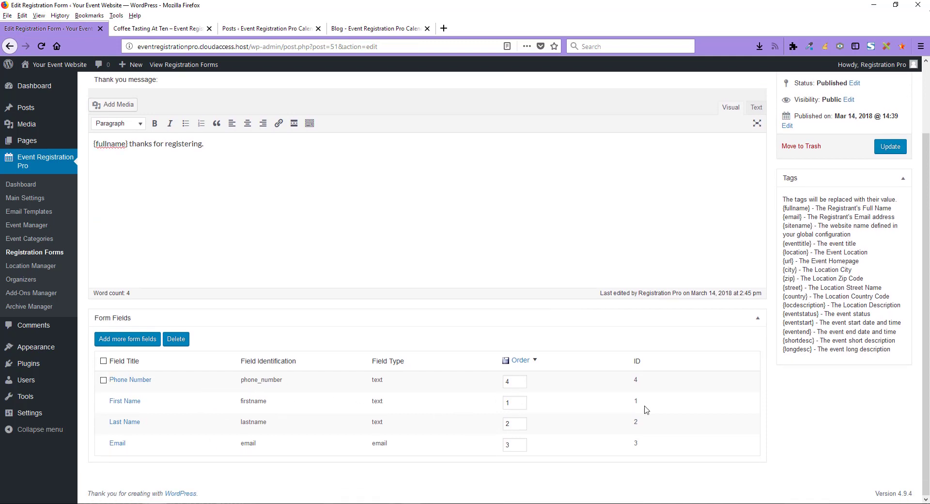
{"action": "double_click", "coordinate": [506, 382]}
{"action": "left_click", "coordinate": [584, 407]}
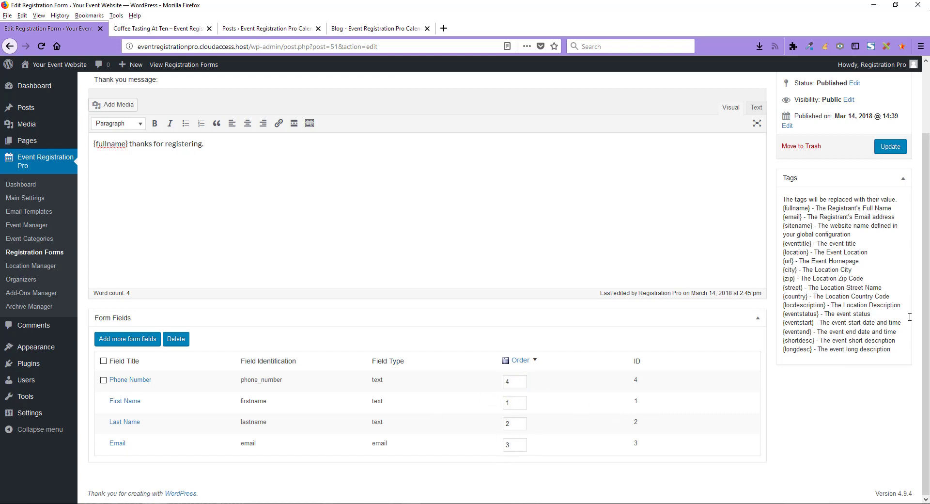
{"action": "left_click", "coordinate": [891, 146]}
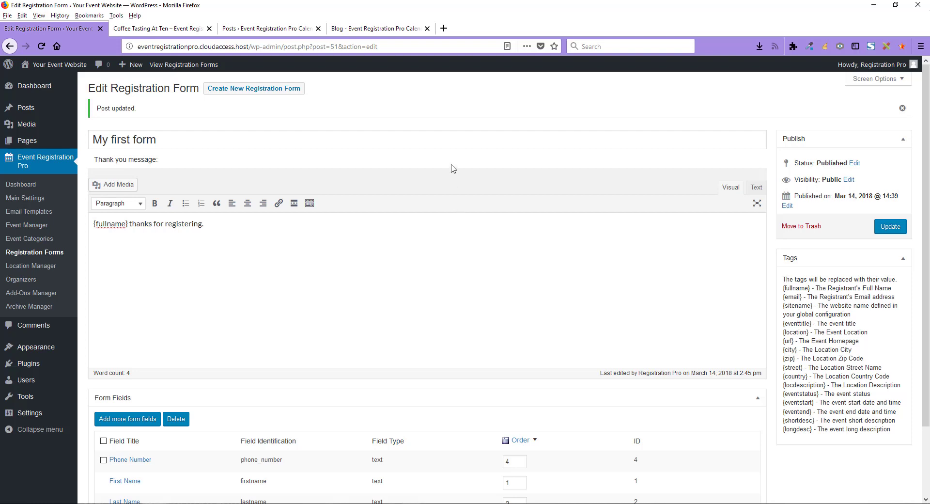
{"action": "scroll", "coordinate": [383, 303], "scroll_direction": "down", "scroll_amount": 3}
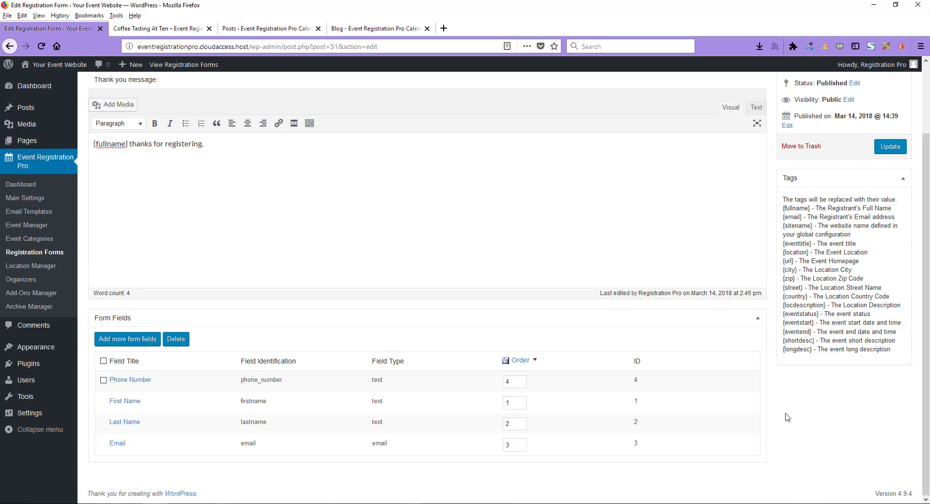
{"action": "scroll", "coordinate": [787, 417], "scroll_direction": "up", "scroll_amount": 3}
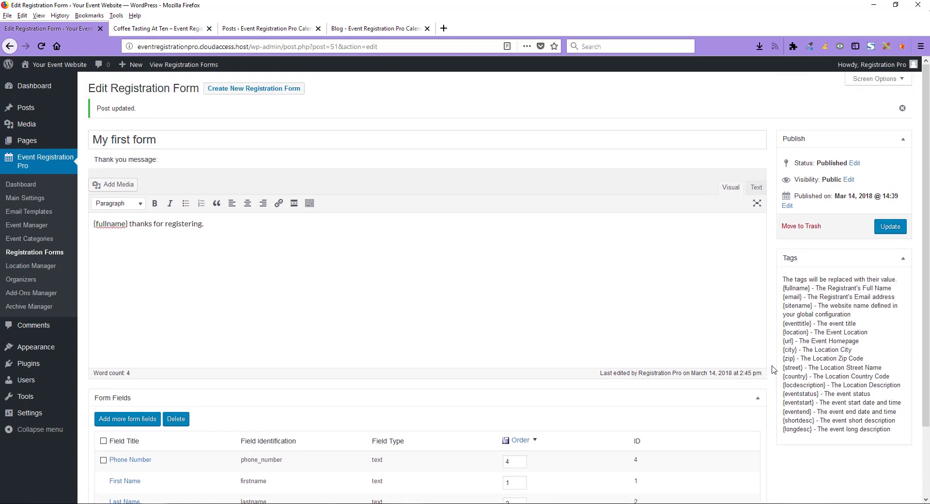